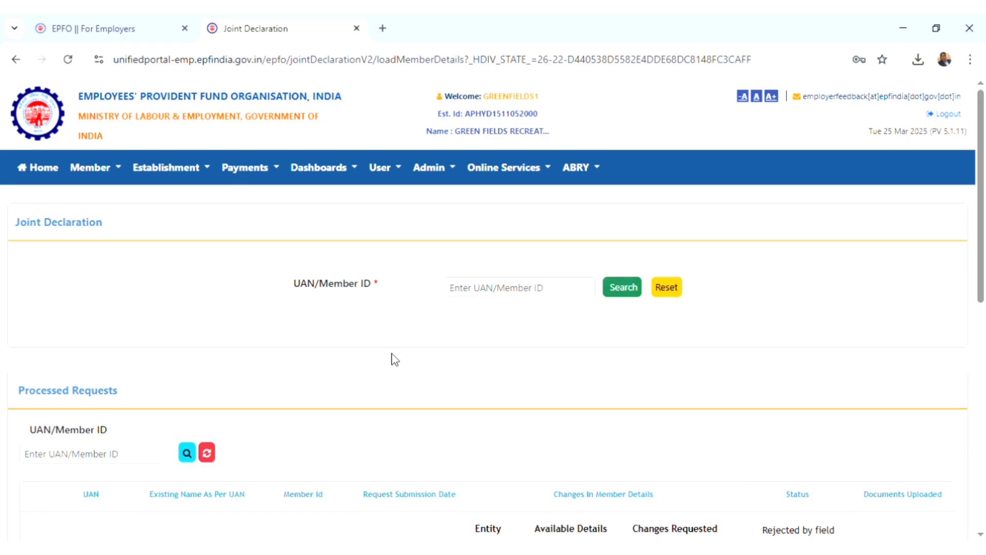
Search for the member by their UAN and fetch their details for updating
{"action": "left_click", "coordinate": [506, 302]}
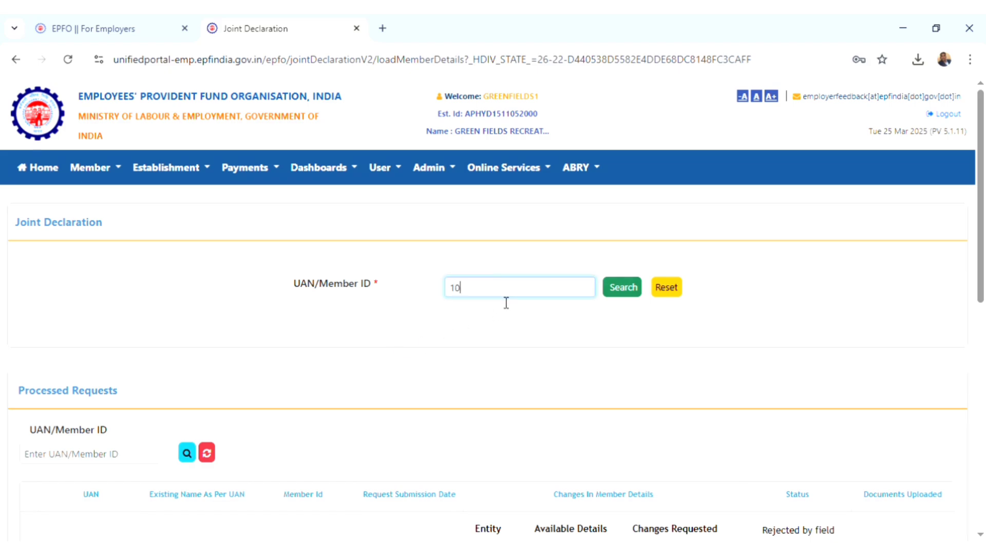
{"action": "left_click", "coordinate": [620, 287]}
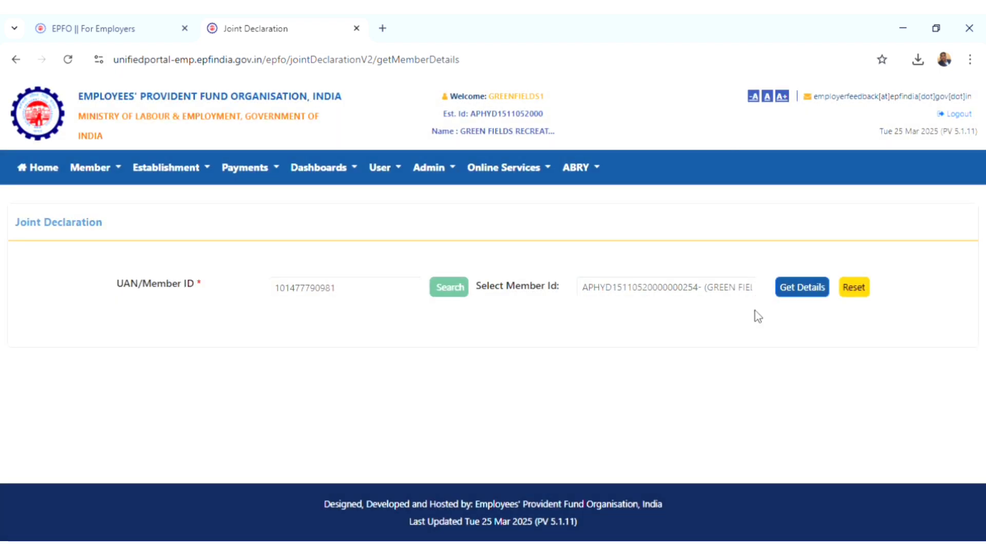
{"action": "left_click", "coordinate": [794, 298]}
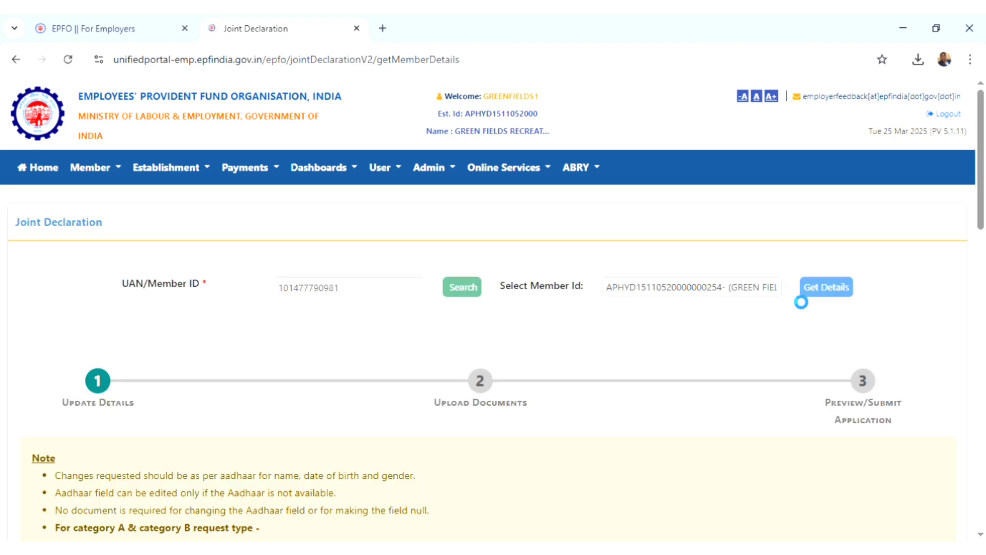
Edit the Name field to correct the spelling of the member's requested name
{"action": "left_click", "coordinate": [801, 301]}
{"action": "left_click", "coordinate": [985, 519]}
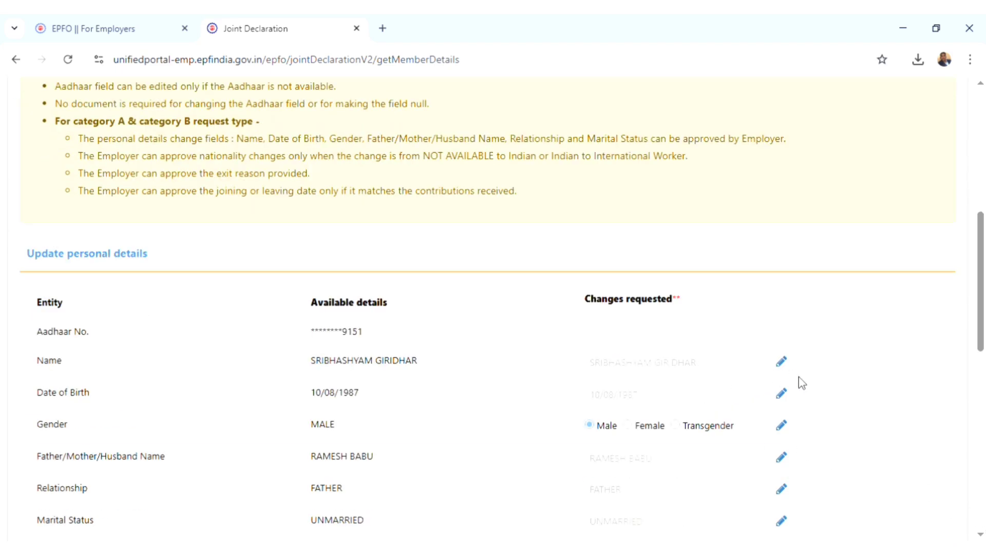
{"action": "left_click", "coordinate": [783, 363]}
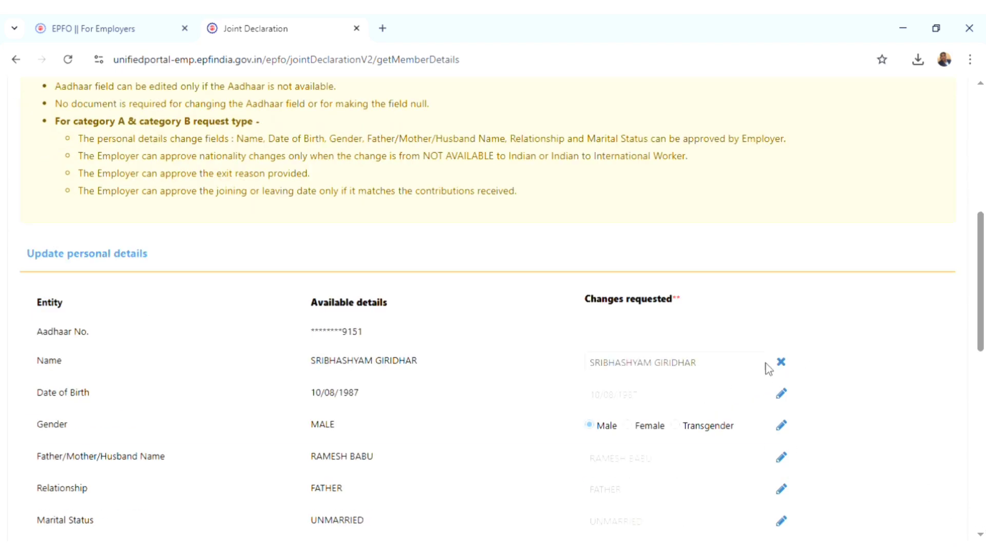
{"action": "left_click", "coordinate": [607, 368]}
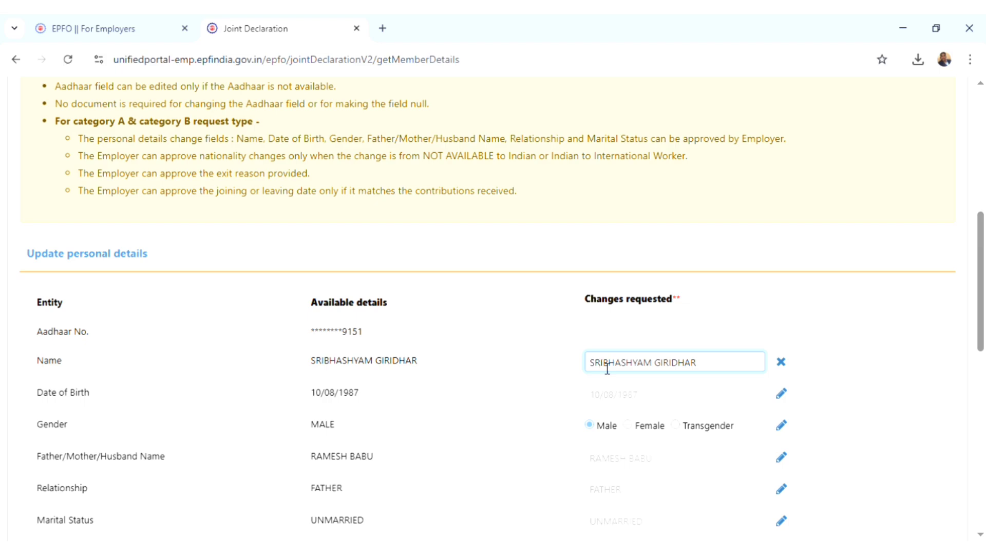
{"action": "key", "text": "BackSpace"}
{"action": "type", "text": "EE"}
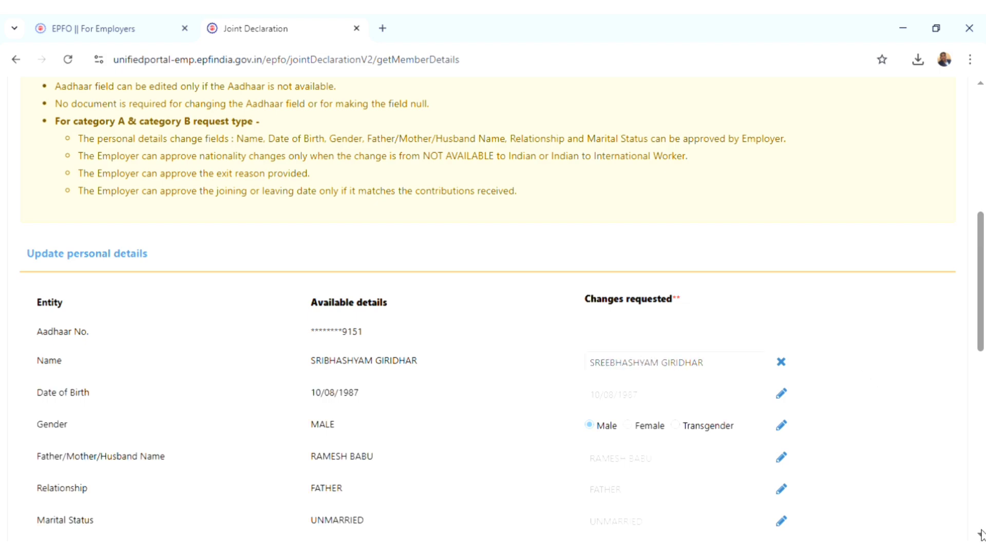
Give Aadhaar-based authentication consent and proceed to the Upload Documents step
{"action": "scroll", "coordinate": [982, 533], "scroll_direction": "down", "scroll_amount": 10}
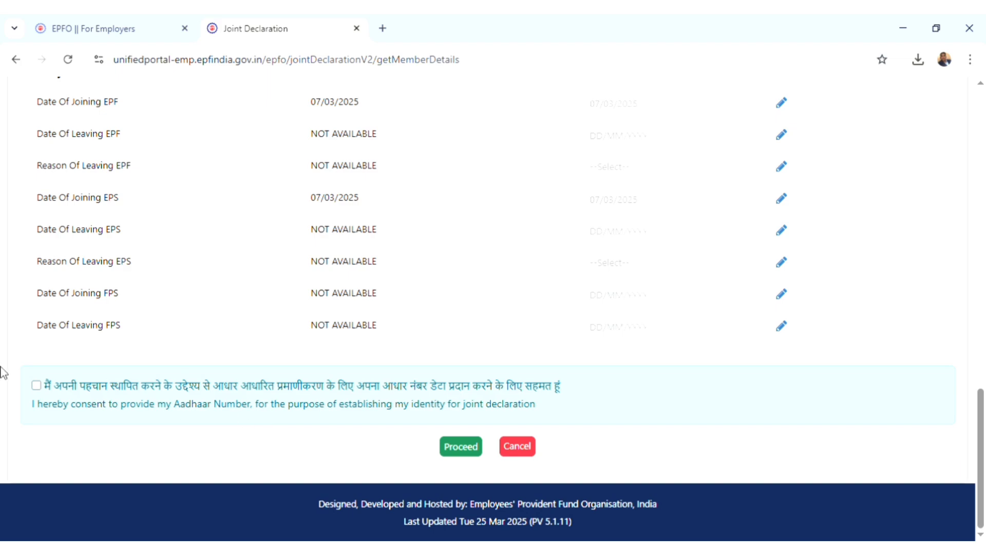
{"action": "left_click", "coordinate": [36, 386]}
{"action": "left_click", "coordinate": [980, 83]}
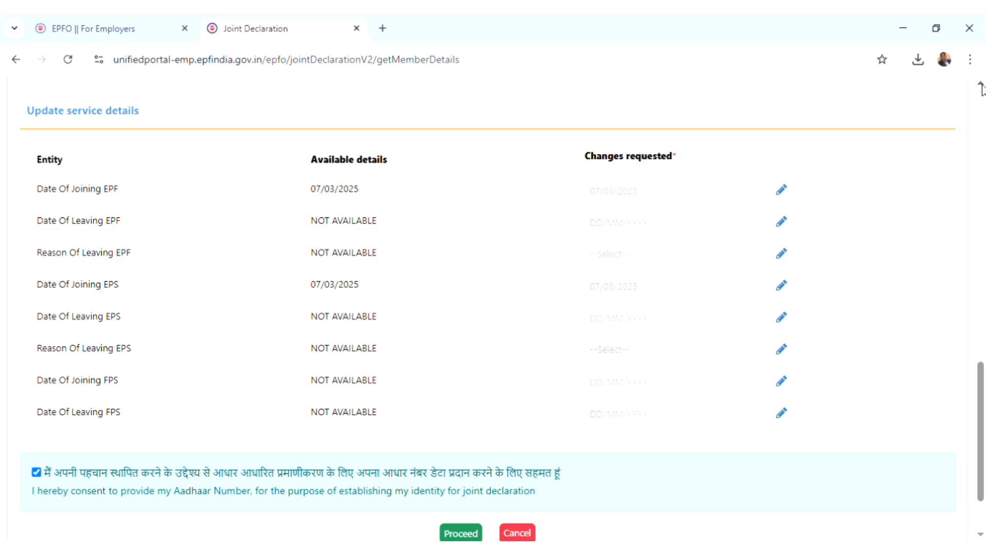
{"action": "left_click", "coordinate": [980, 84]}
{"action": "left_click", "coordinate": [980, 85]}
{"action": "left_click", "coordinate": [980, 84]}
{"action": "left_click", "coordinate": [981, 85]}
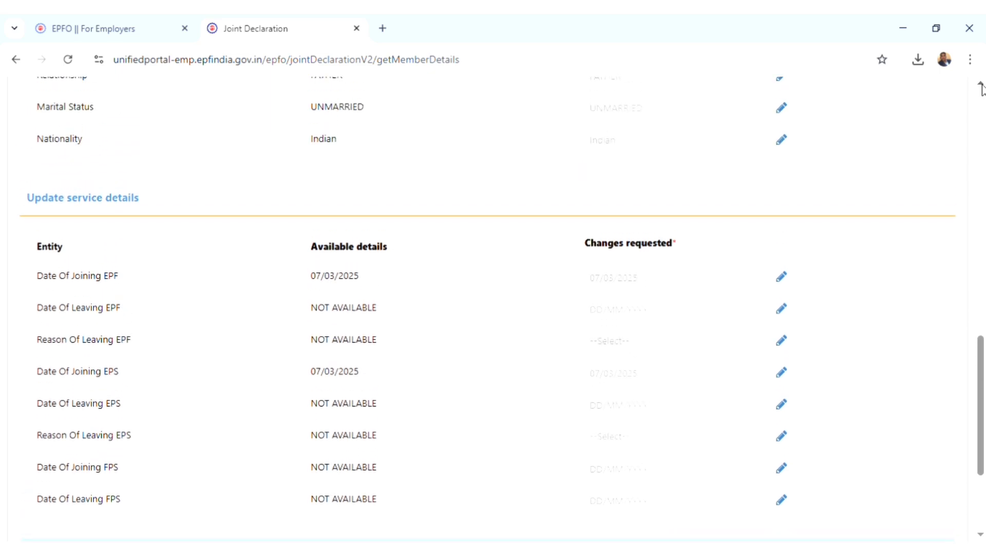
{"action": "left_click", "coordinate": [980, 85]}
{"action": "left_click", "coordinate": [980, 85]}
{"action": "left_click", "coordinate": [980, 85]}
{"action": "left_click", "coordinate": [980, 85]}
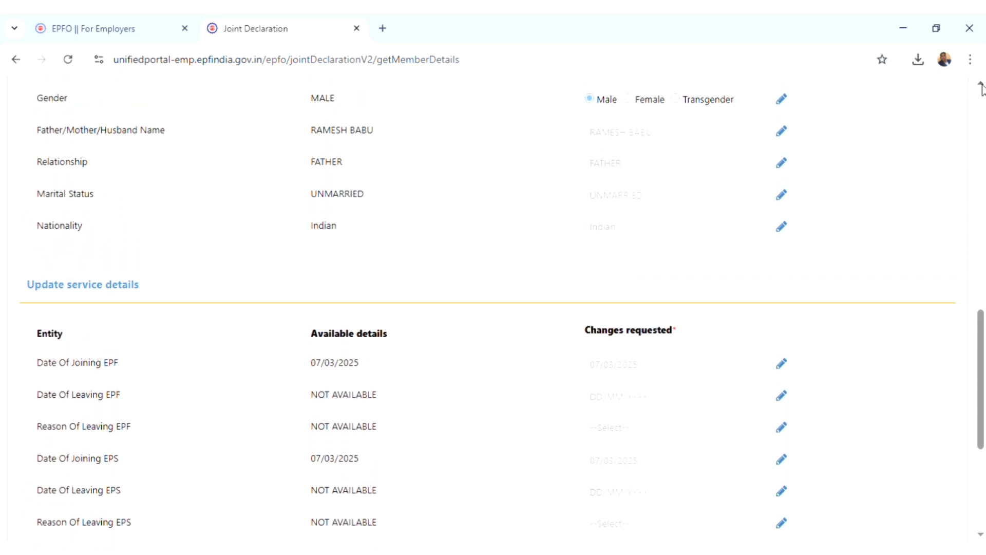
{"action": "left_click", "coordinate": [980, 84]}
{"action": "left_click", "coordinate": [980, 84]}
{"action": "left_click", "coordinate": [980, 85]}
{"action": "left_click", "coordinate": [980, 85]}
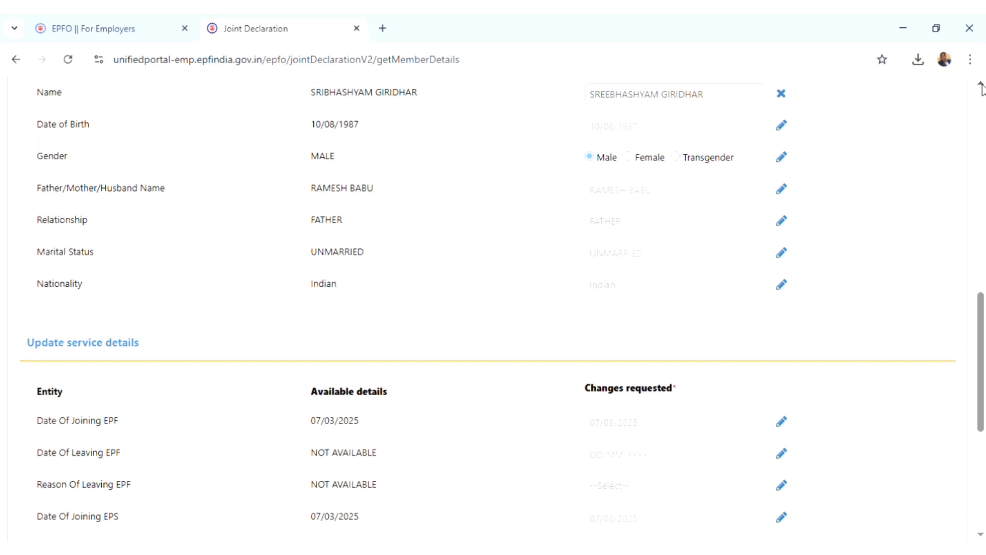
{"action": "left_click", "coordinate": [980, 85]}
{"action": "left_click", "coordinate": [980, 85]}
{"action": "left_click", "coordinate": [980, 85]}
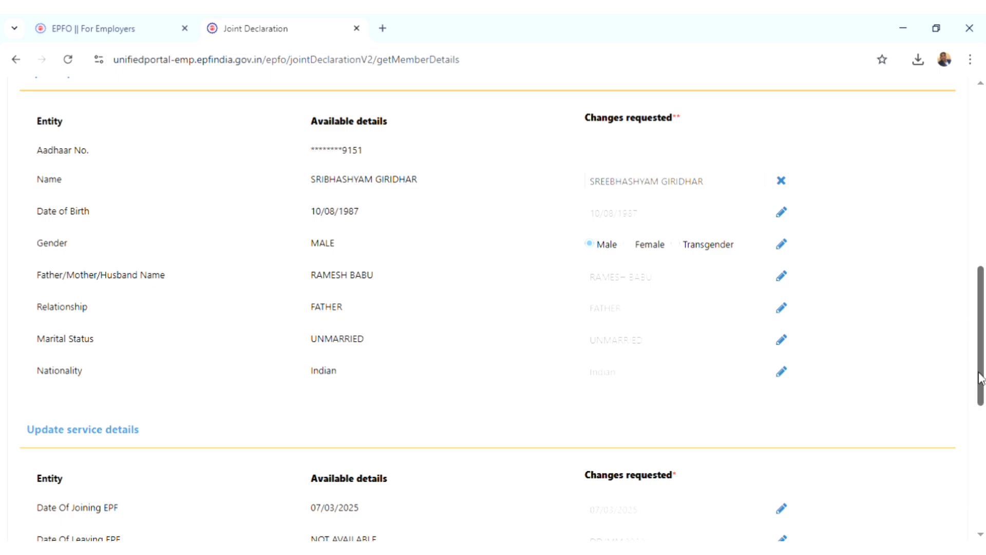
{"action": "scroll", "coordinate": [948, 466], "scroll_direction": "down", "scroll_amount": 8}
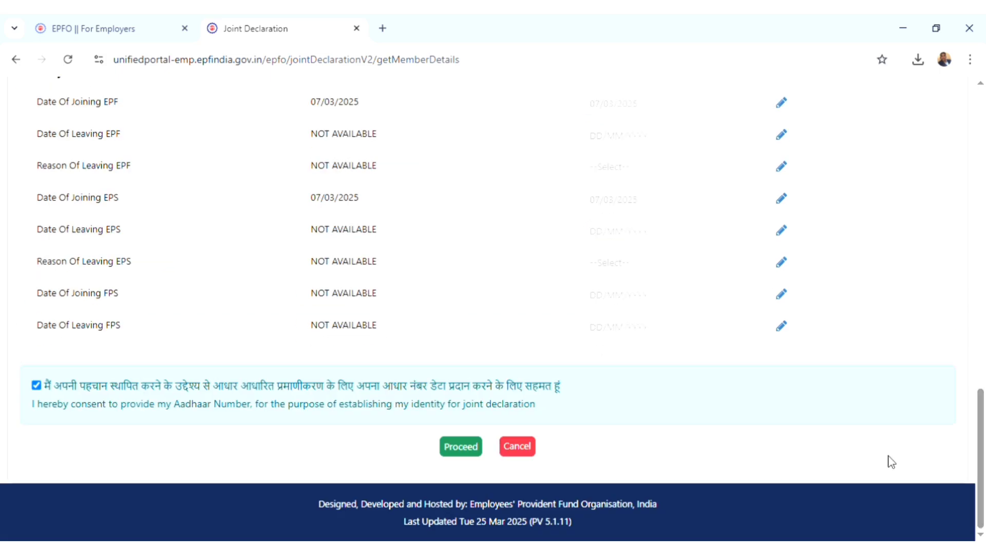
{"action": "left_click", "coordinate": [476, 444]}
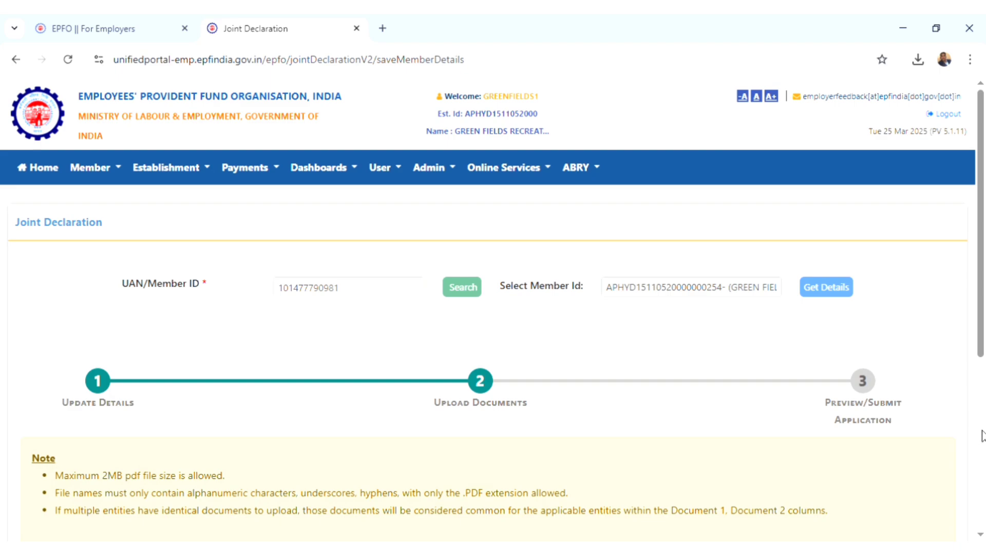
Attach DOC2.pdf as Document 1, typed as a service photo identity card
{"action": "left_click", "coordinate": [981, 437]}
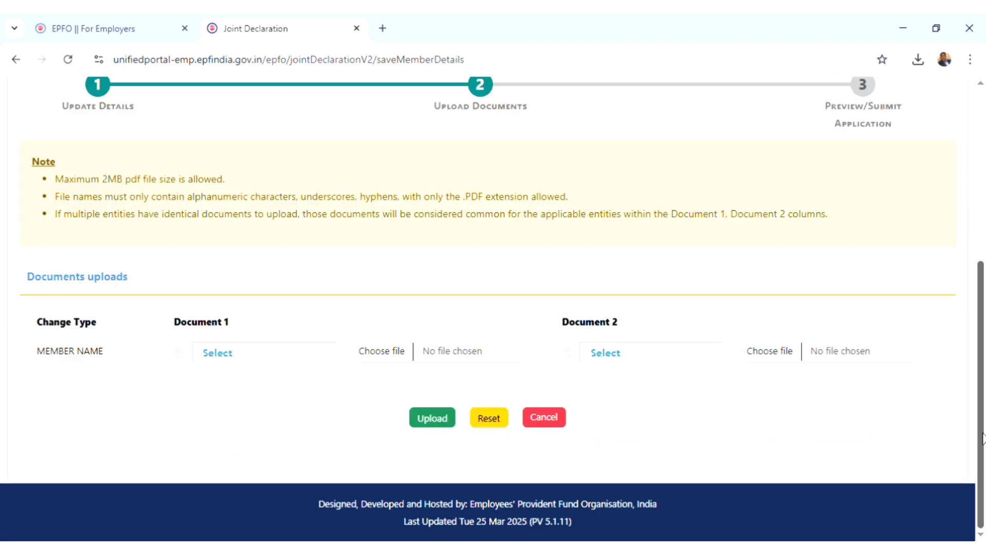
{"action": "left_click", "coordinate": [211, 353]}
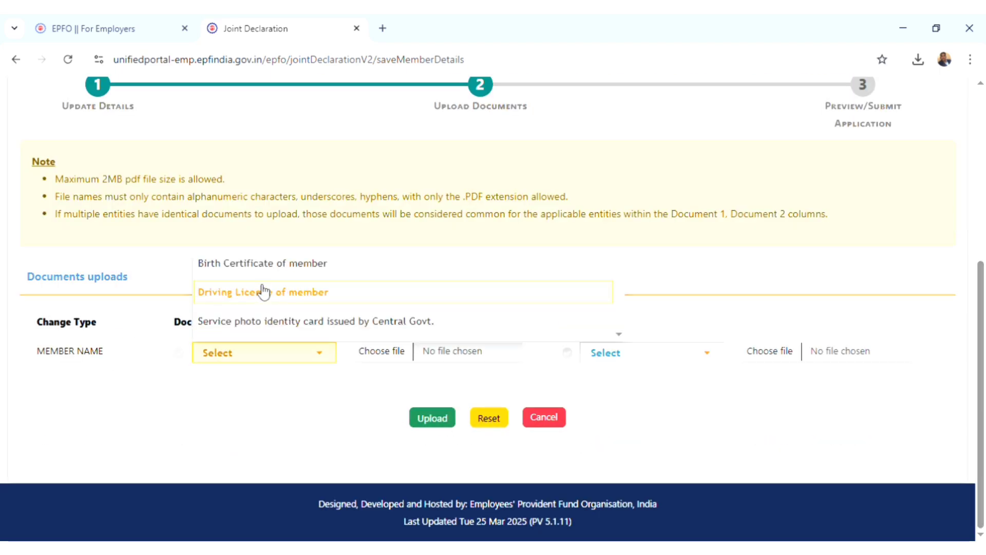
{"action": "left_click", "coordinate": [259, 323]}
{"action": "left_click", "coordinate": [371, 353]}
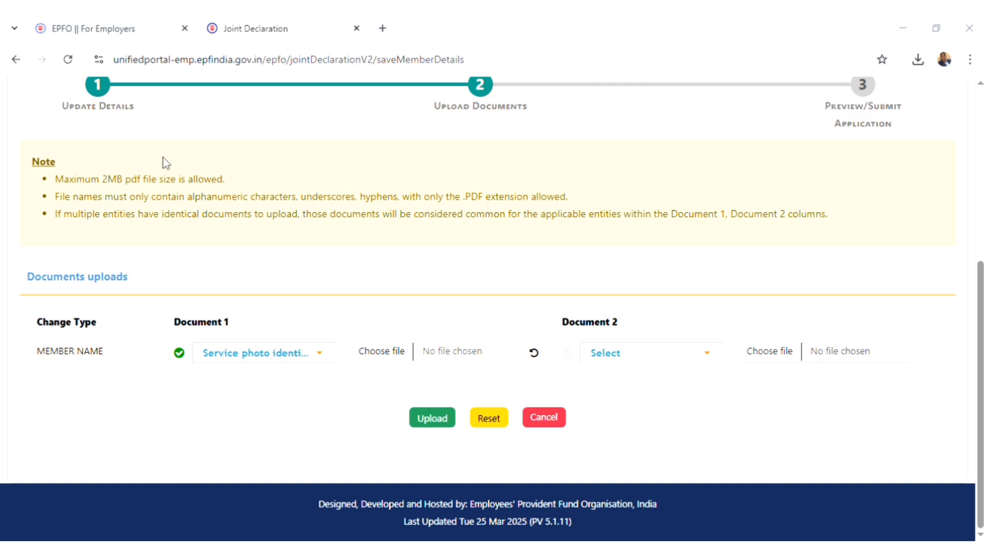
{"action": "left_click", "coordinate": [384, 340]}
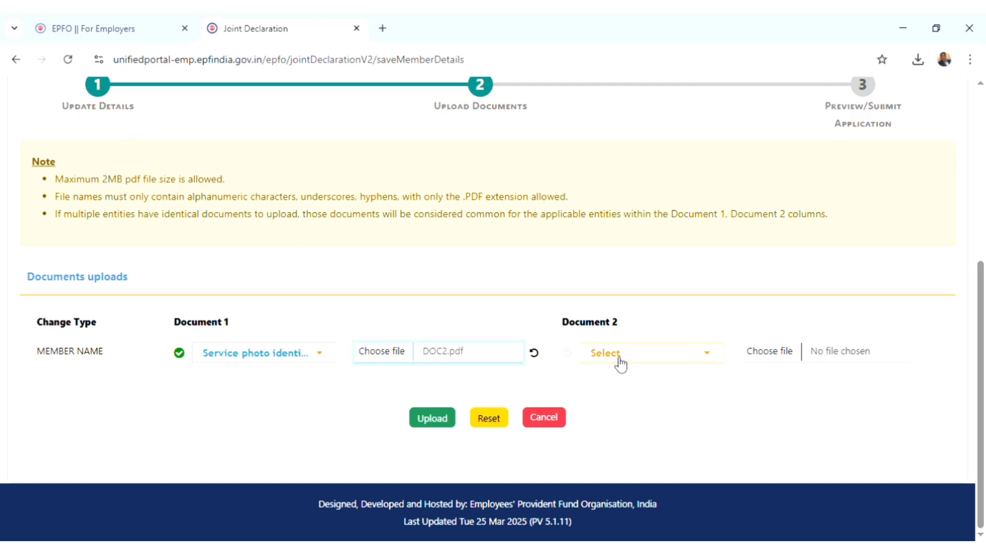
Attach DOC1.pdf as Document 2, a member's Birth Certificate, and upload both documents
{"action": "left_click", "coordinate": [618, 363]}
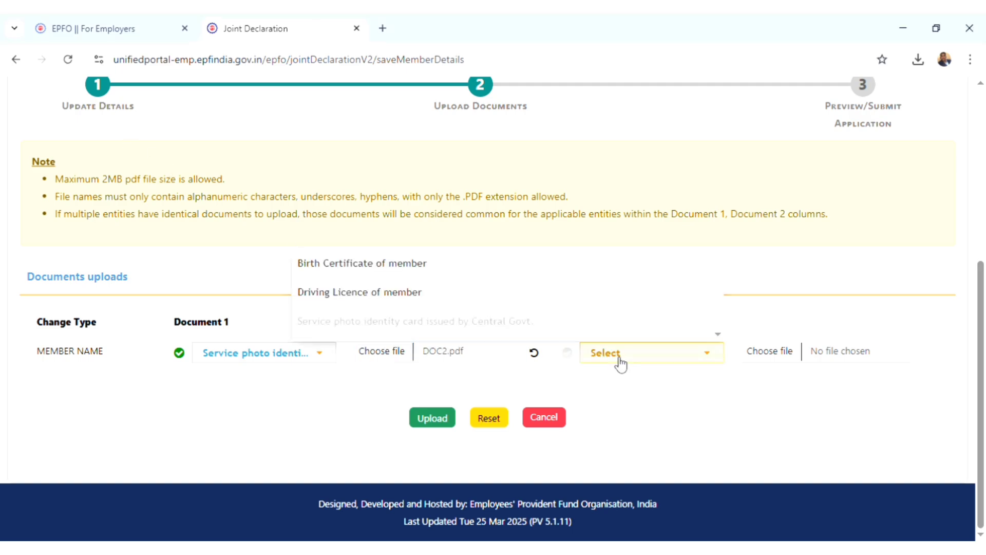
{"action": "left_click", "coordinate": [379, 272]}
{"action": "left_click", "coordinate": [767, 364]}
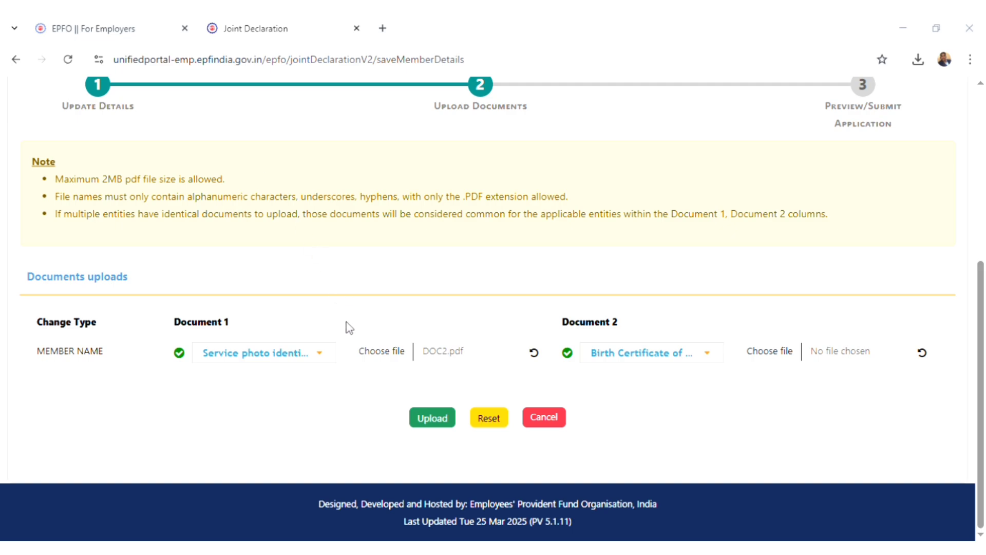
{"action": "left_click", "coordinate": [376, 341]}
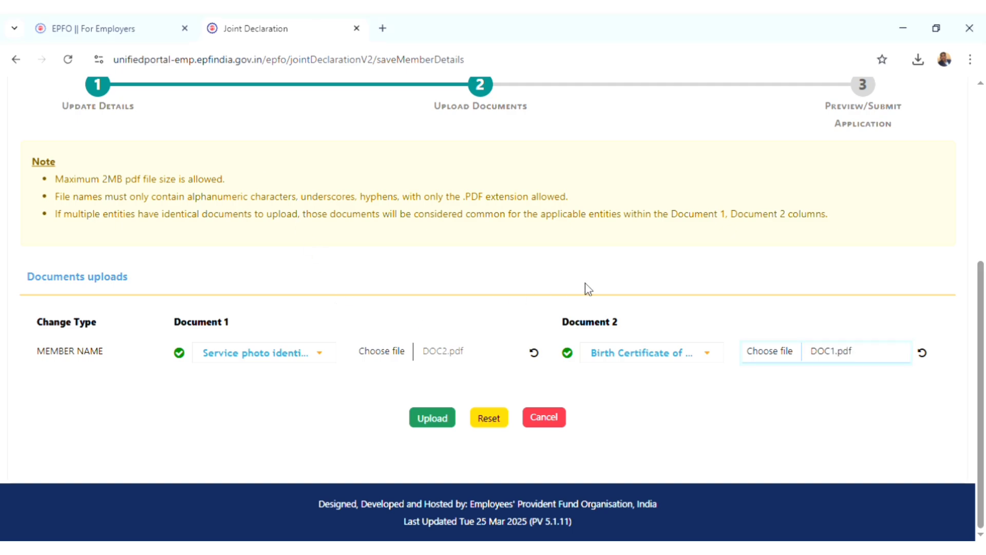
{"action": "left_click", "coordinate": [434, 422]}
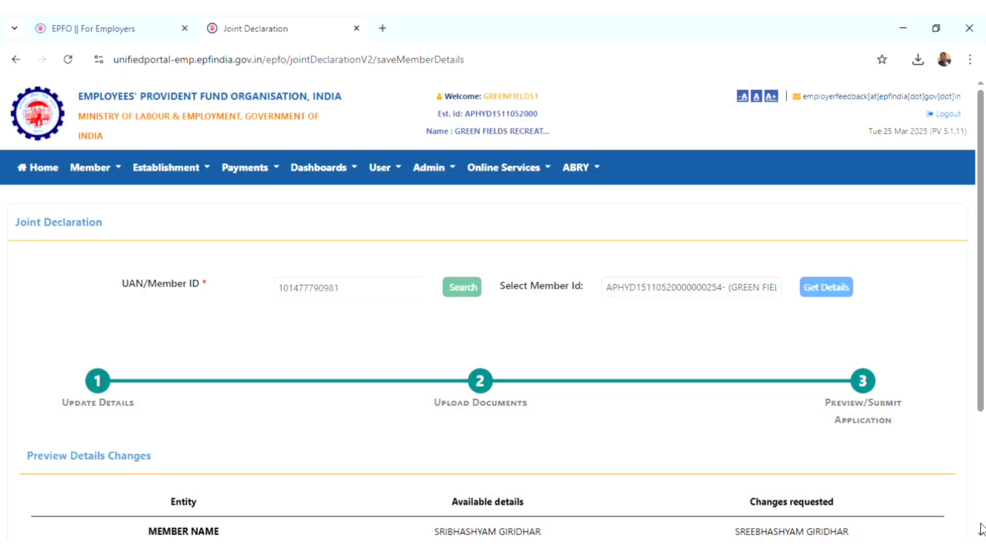
Review the list of uploaded documents, then save the name-change request
{"action": "scroll", "coordinate": [982, 529], "scroll_direction": "down", "scroll_amount": 3}
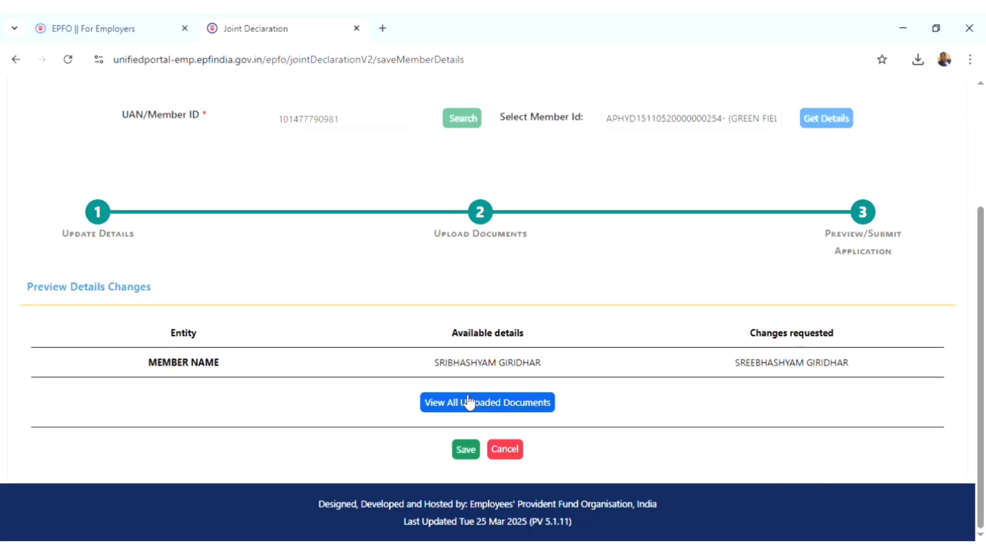
{"action": "left_click", "coordinate": [472, 404]}
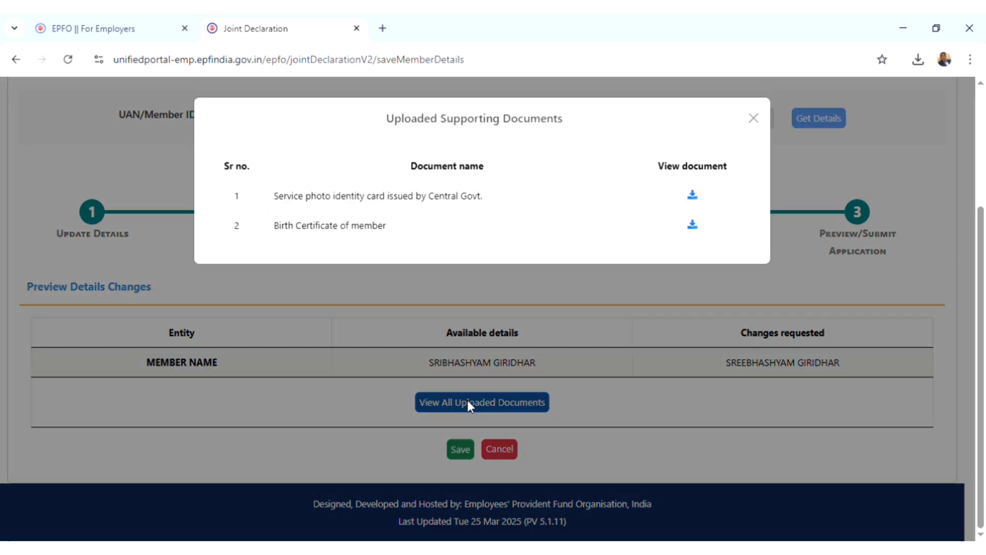
{"action": "left_click", "coordinate": [754, 121]}
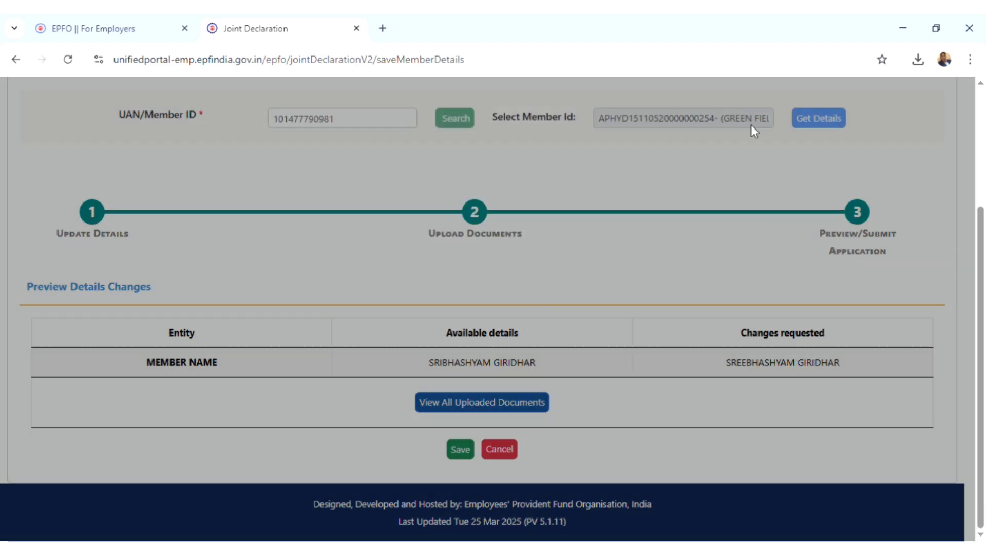
{"action": "left_click", "coordinate": [470, 450]}
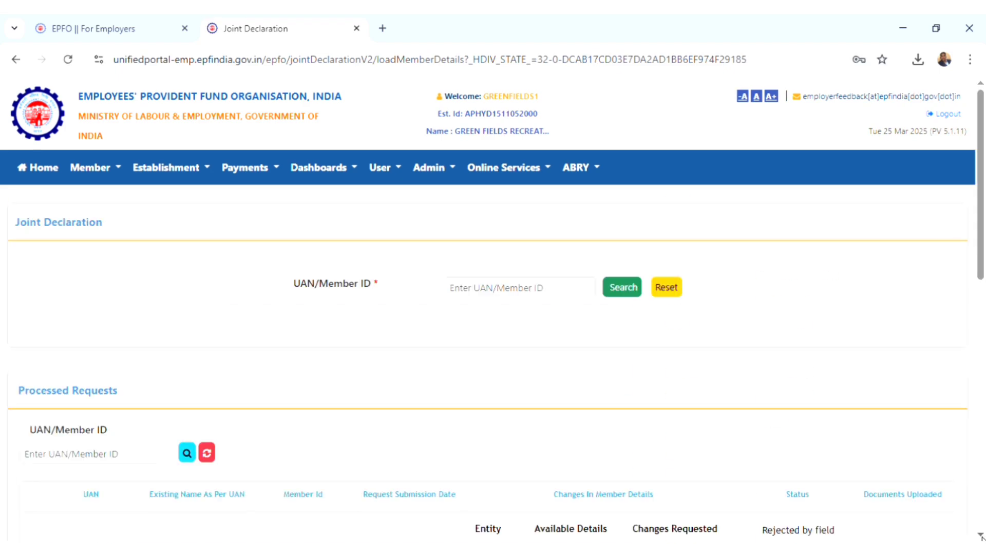
{"action": "scroll", "coordinate": [981, 537], "scroll_direction": "down", "scroll_amount": 5}
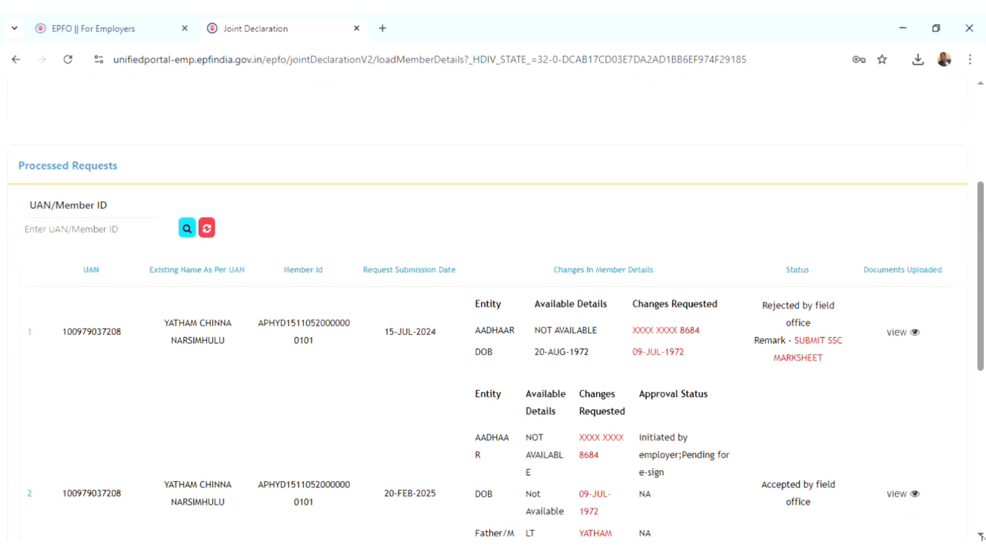
{"action": "scroll", "coordinate": [981, 536], "scroll_direction": "down", "scroll_amount": 5}
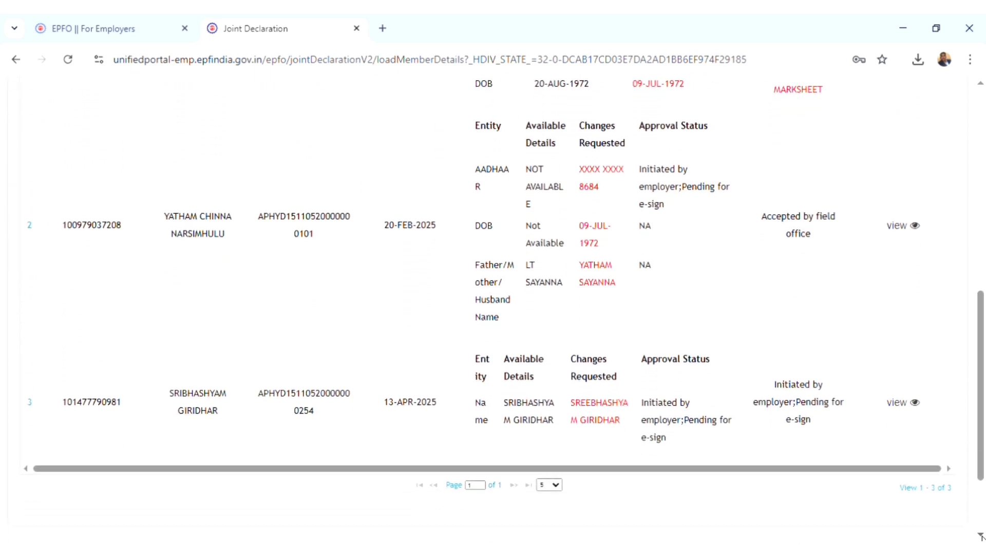
{"action": "scroll", "coordinate": [981, 536], "scroll_direction": "down", "scroll_amount": 2}
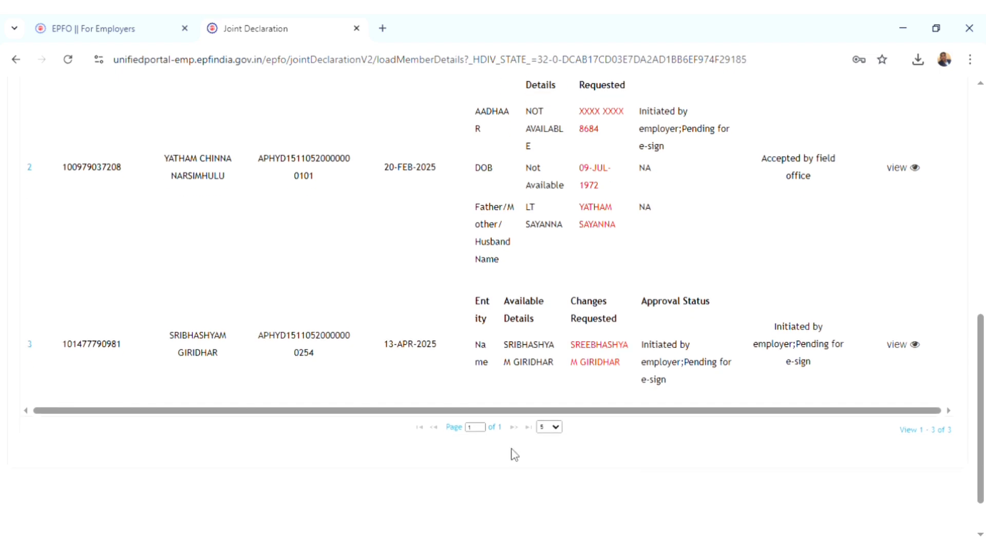